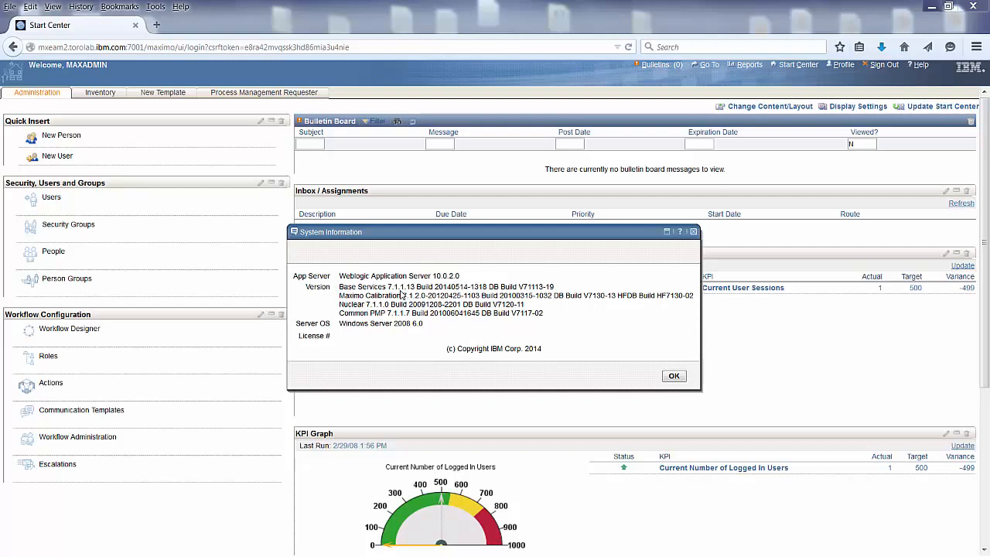
Dismiss the system information and open the Workflow Designer application from the platform configuration modules.
left_click(673, 376)
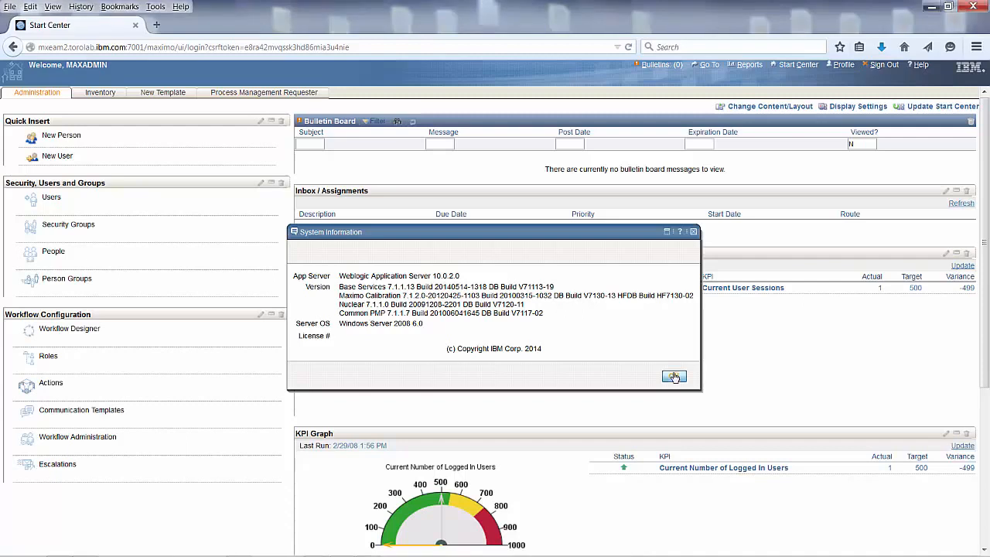
left_click(707, 66)
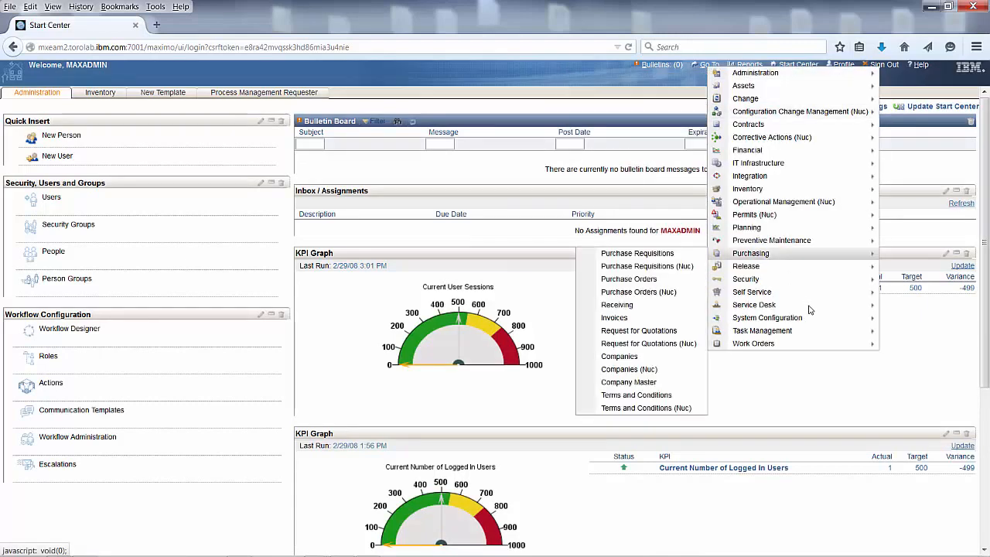
mouse_move(804, 318)
mouse_move(900, 322)
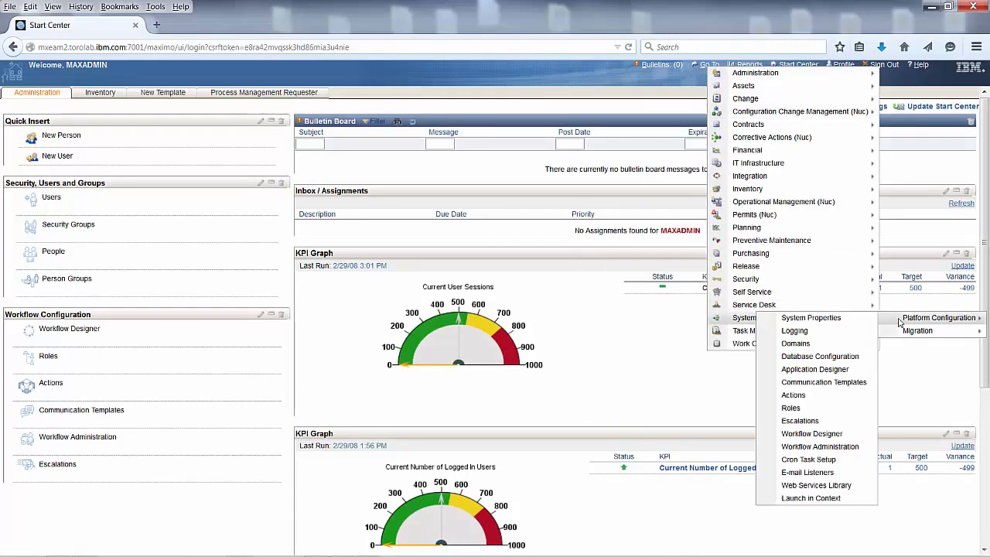
left_click(805, 433)
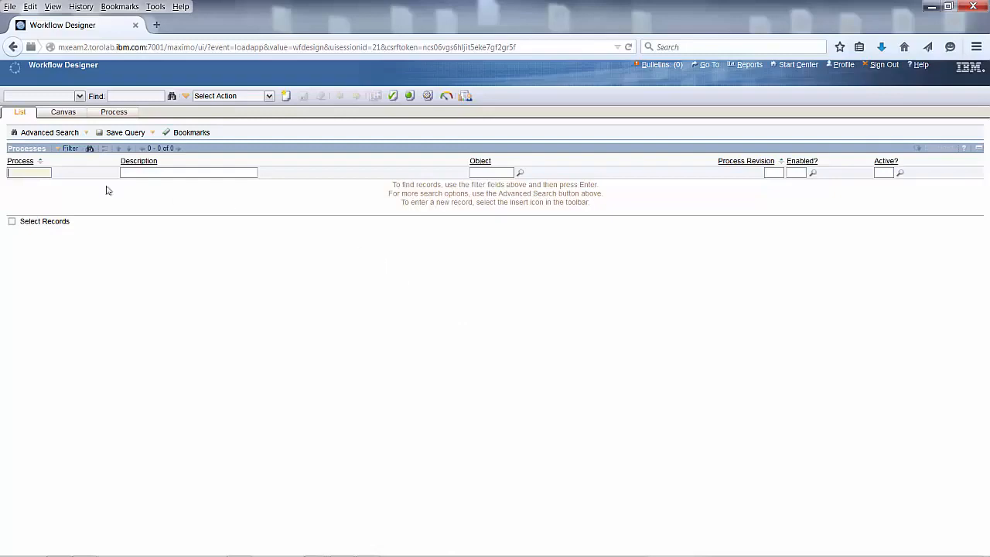
Filter the workflow processes by "ism", open ISMACCEPT and examine how much of its diagram fits on the canvas.
type("ism")
key("Return")
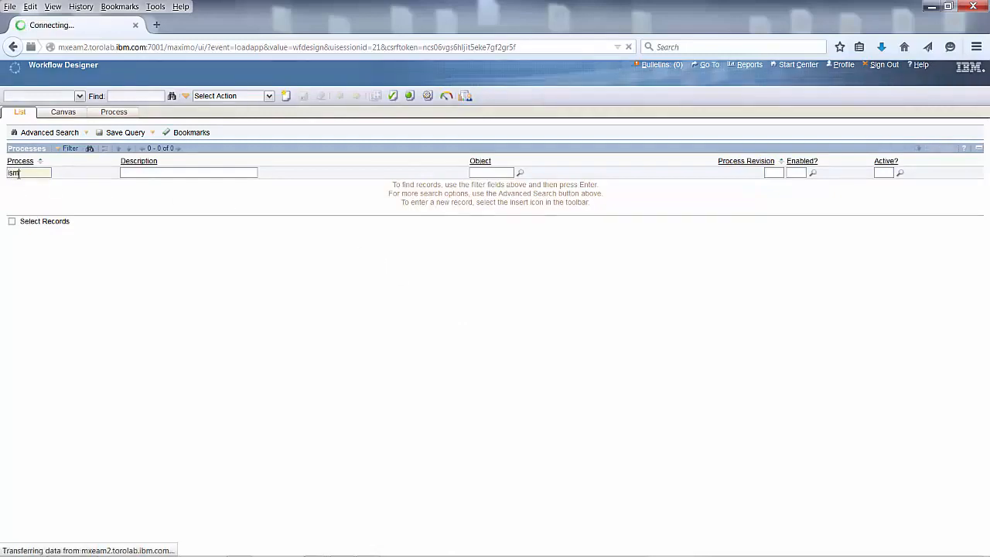
left_click(26, 192)
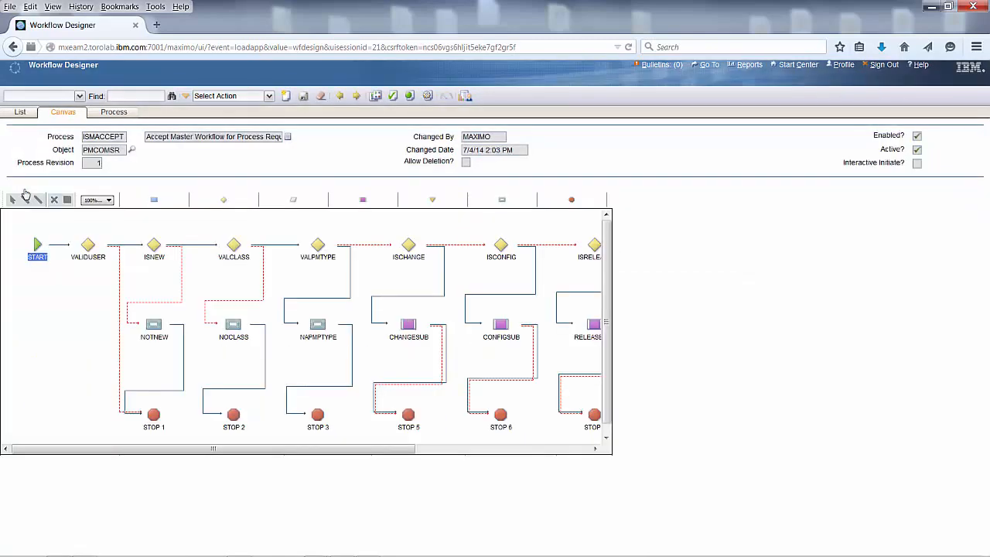
left_click_drag(338, 452, 448, 460)
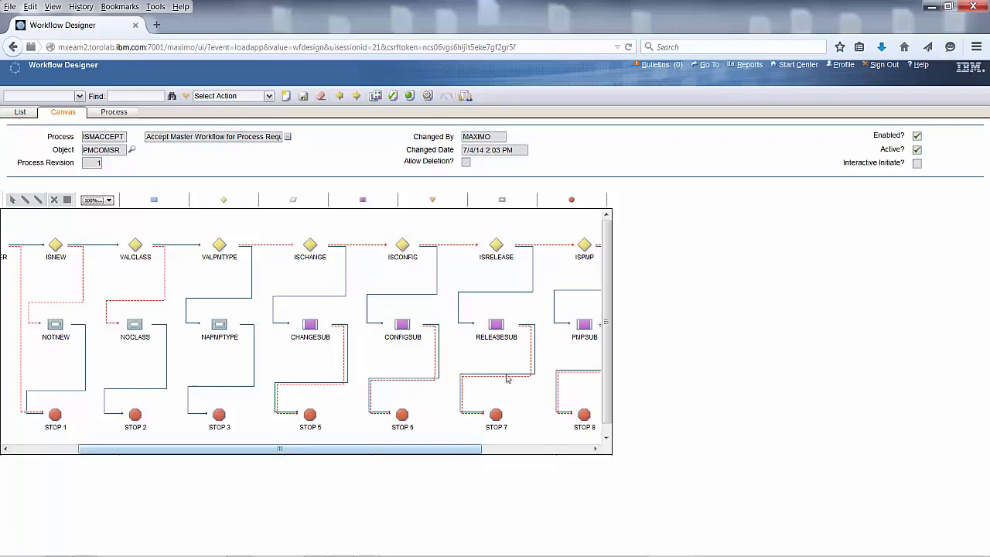
Open the Application Designer application from the platform configuration modules.
left_click(709, 66)
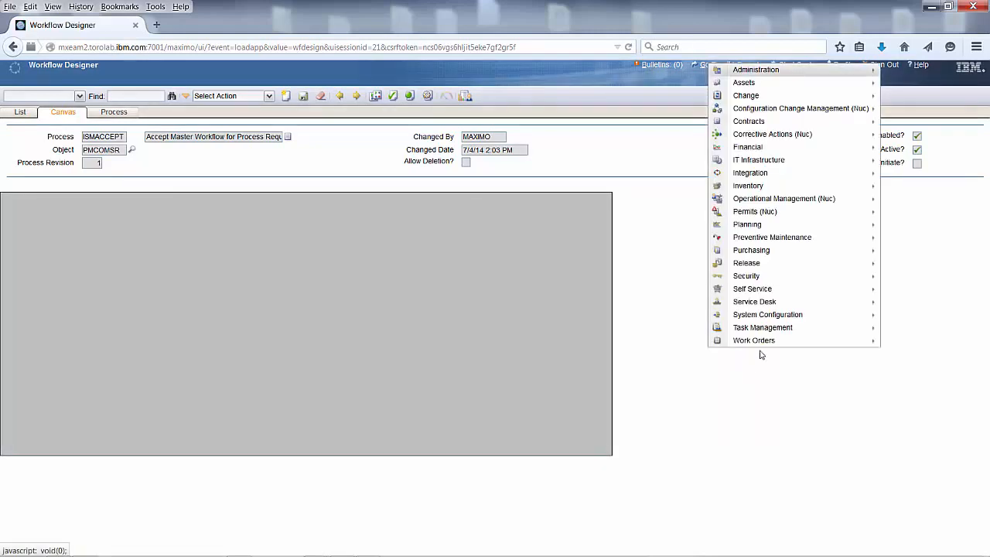
mouse_move(770, 314)
mouse_move(928, 315)
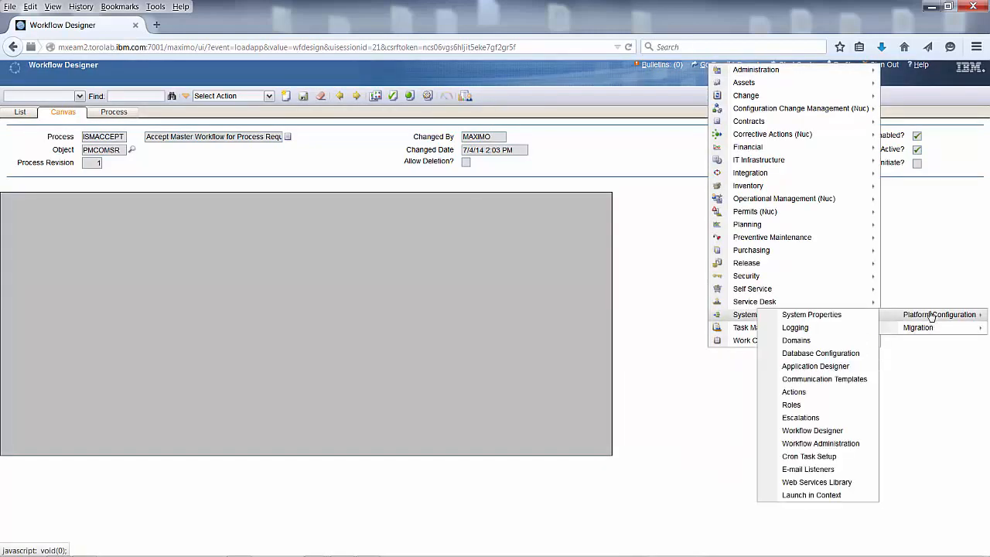
left_click(814, 367)
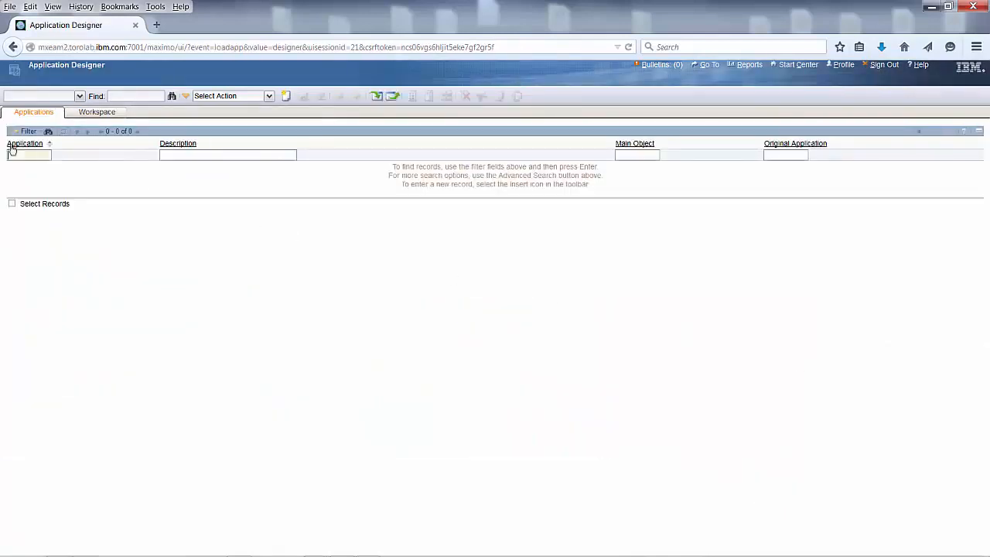
Filter the applications by "wf", open WFDESIGN and display the layout of its Canvas tab.
type("wf")
key("Return")
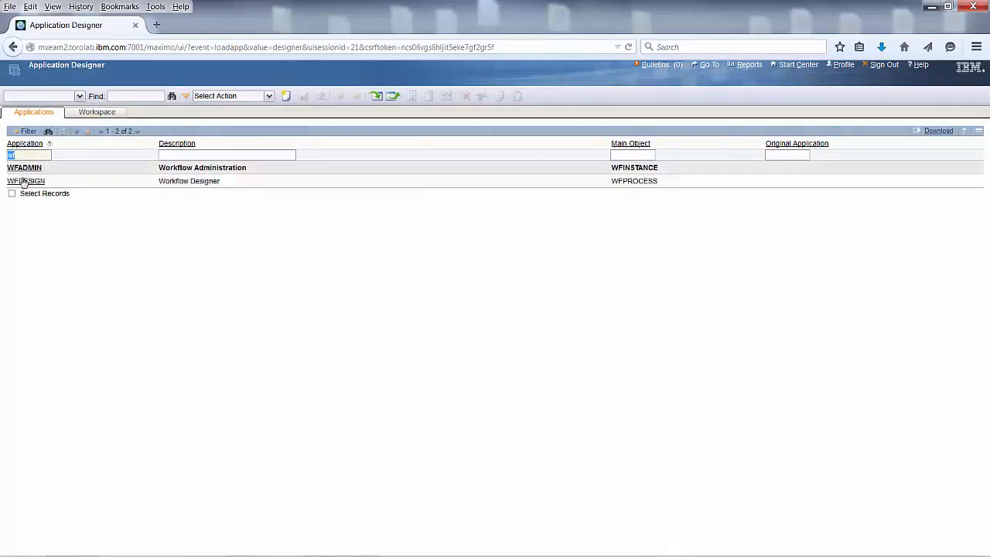
left_click(23, 181)
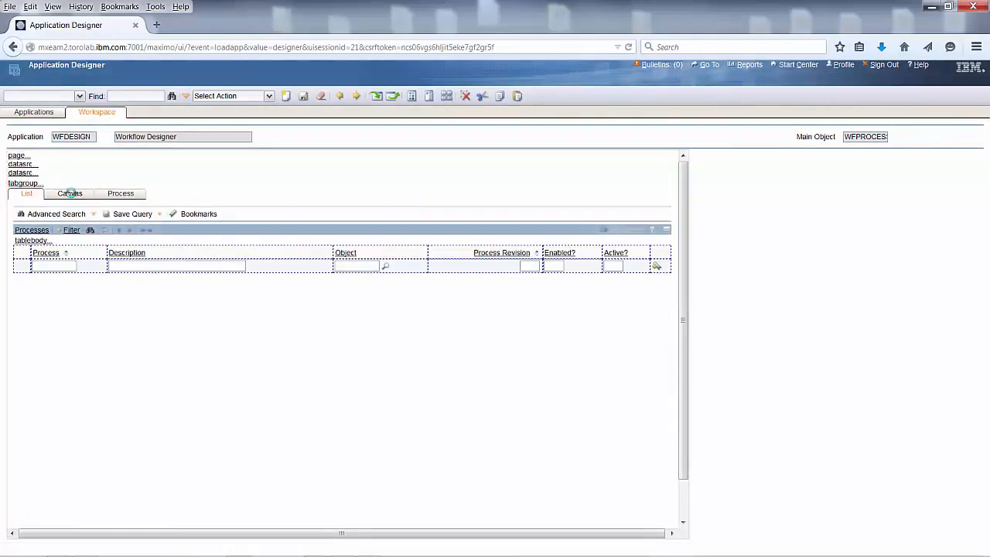
left_click(70, 192)
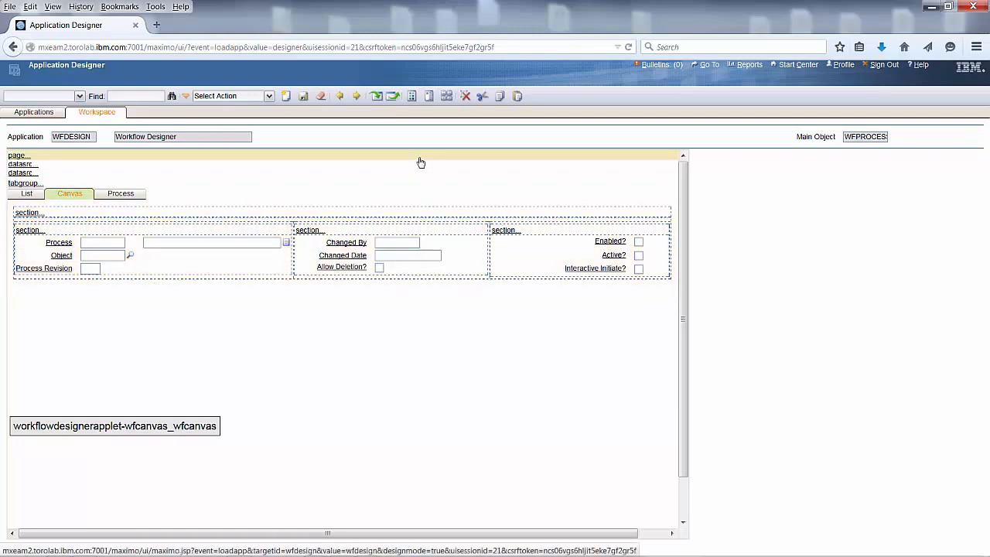
Export the WFDESIGN application definition and save it to the Desktop as wfdesign.xml, replacing the existing file.
left_click(392, 97)
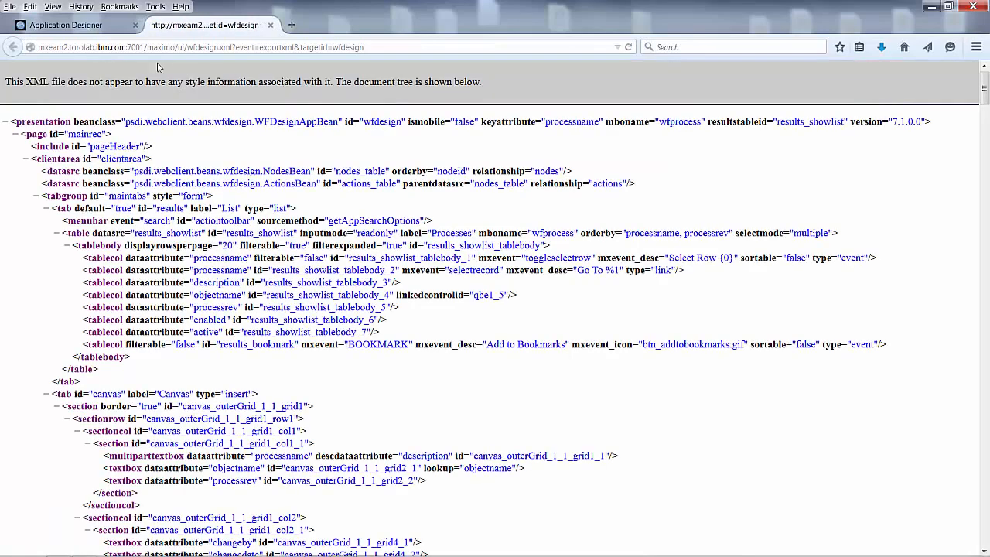
left_click(12, 9)
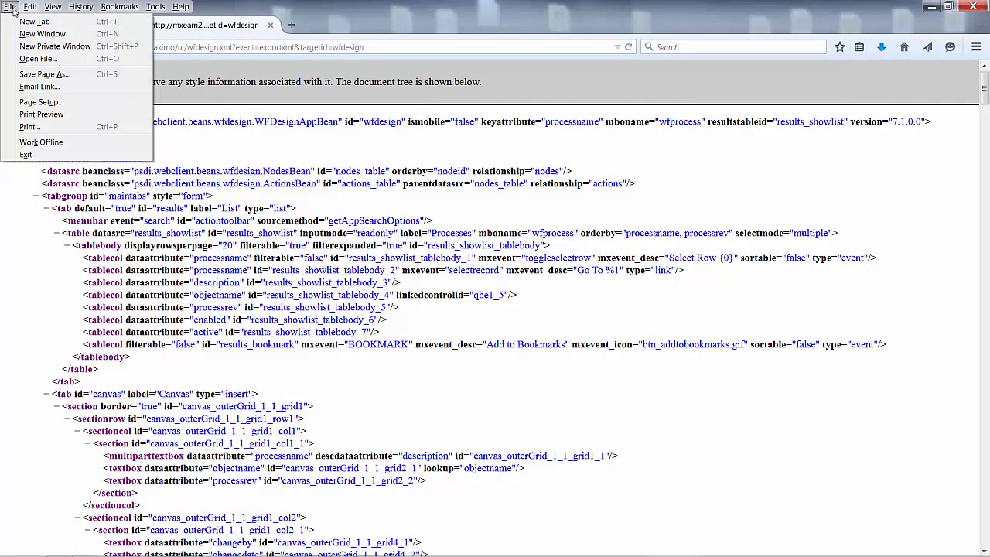
left_click(38, 77)
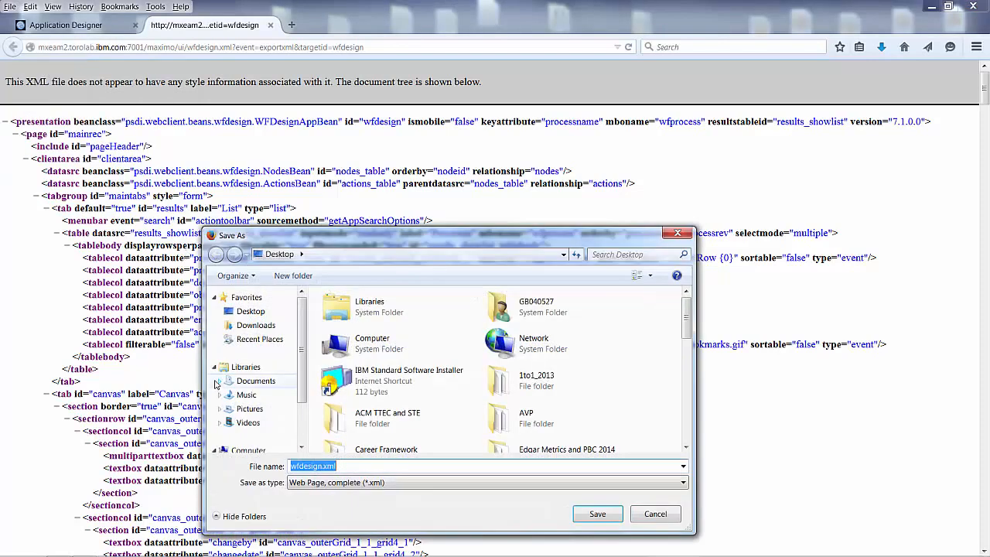
left_click(255, 314)
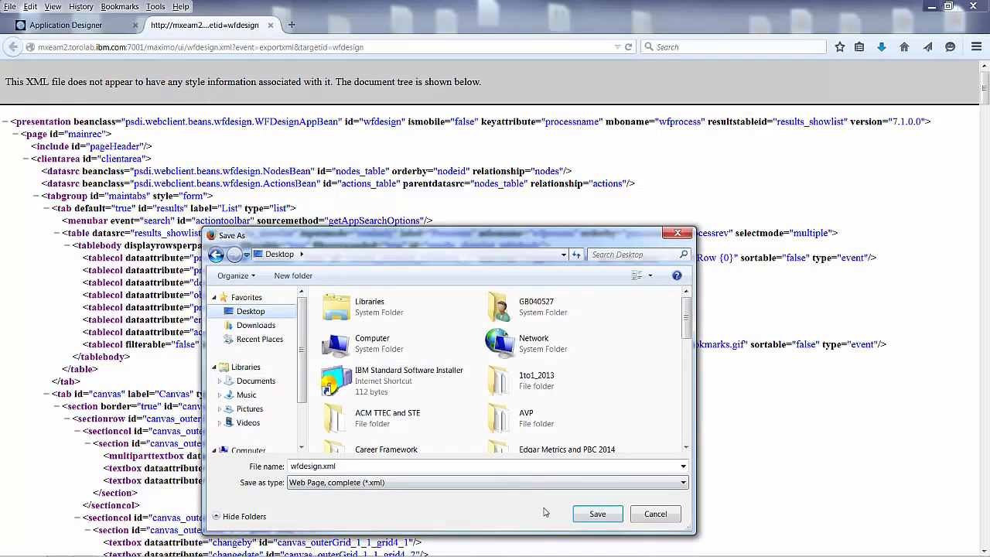
left_click(597, 514)
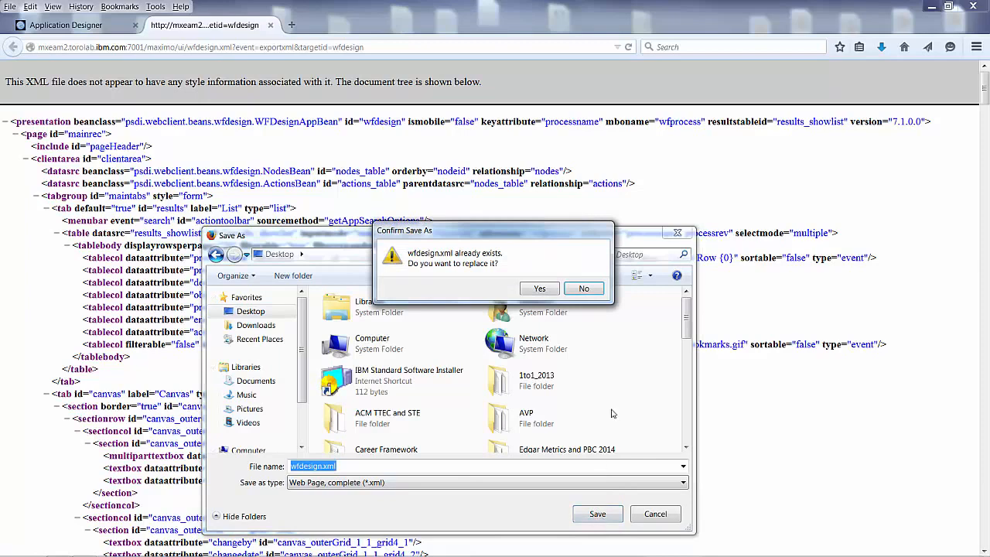
left_click(539, 291)
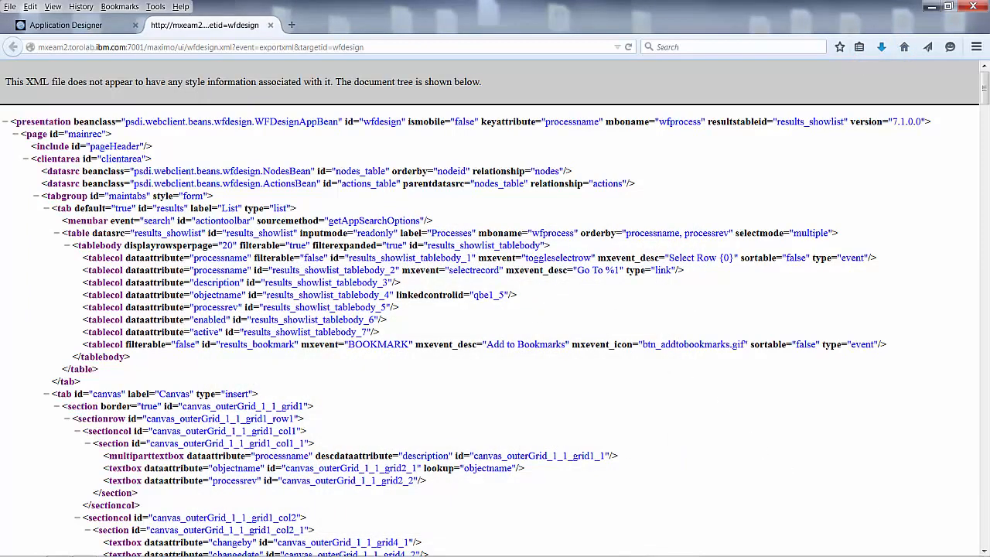
Show the desktop and open wfdesign.xml in WordPad.
left_click(986, 548)
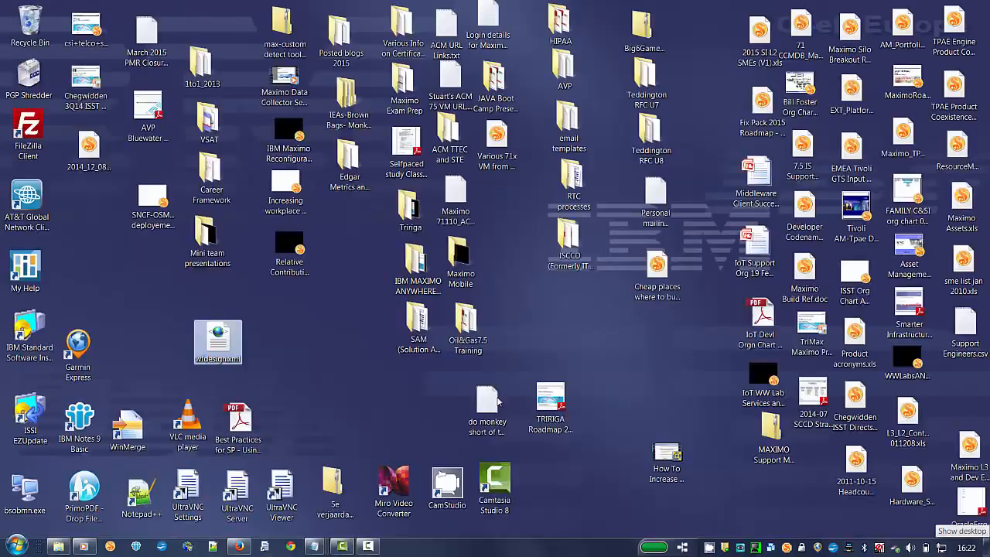
right_click(232, 352)
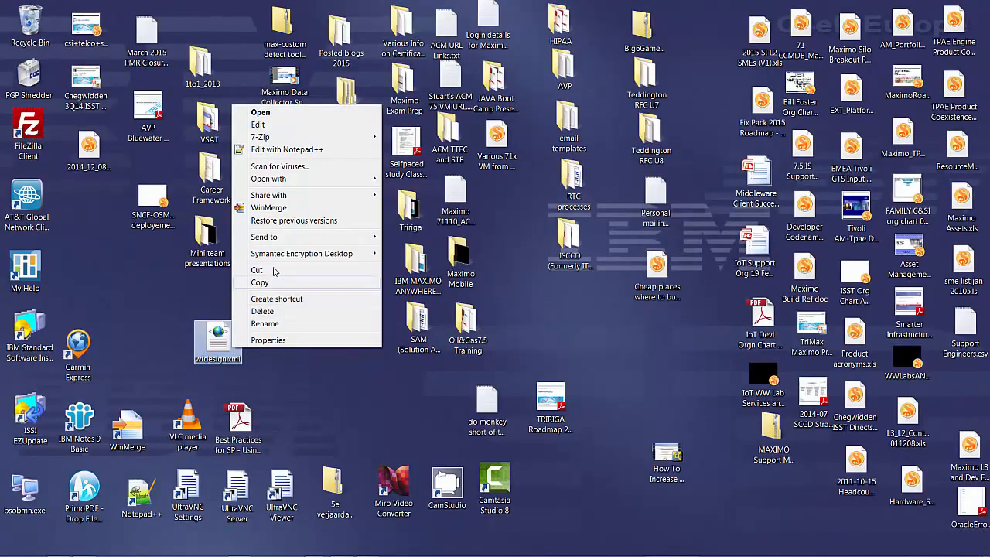
mouse_move(276, 184)
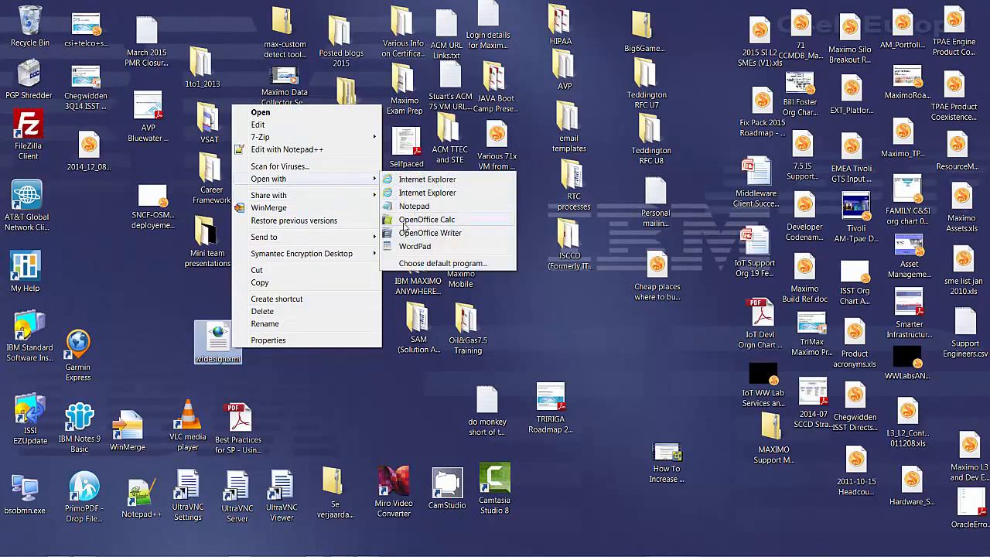
left_click(412, 246)
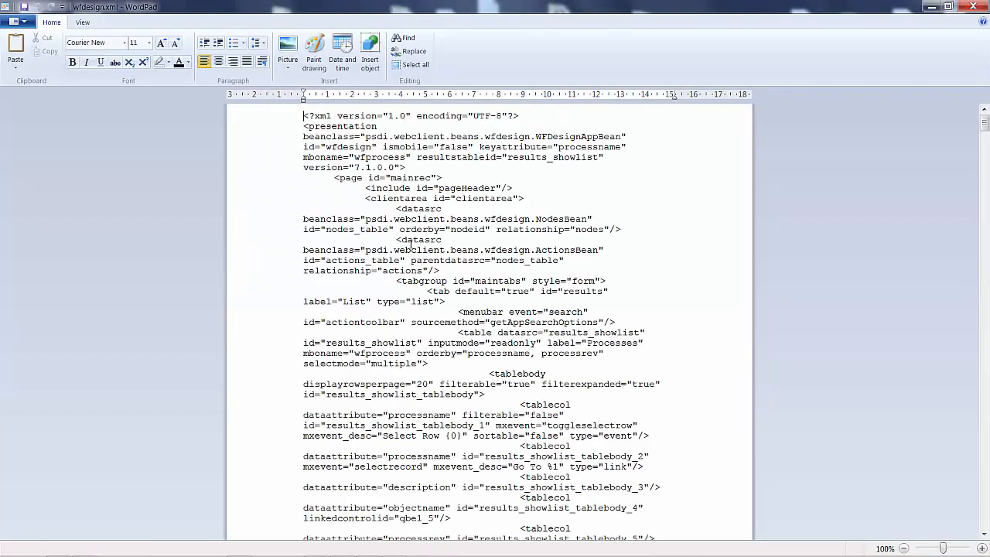
Find the "wfcanvas" element in the XML file and bring its full tag into view.
left_click(403, 37)
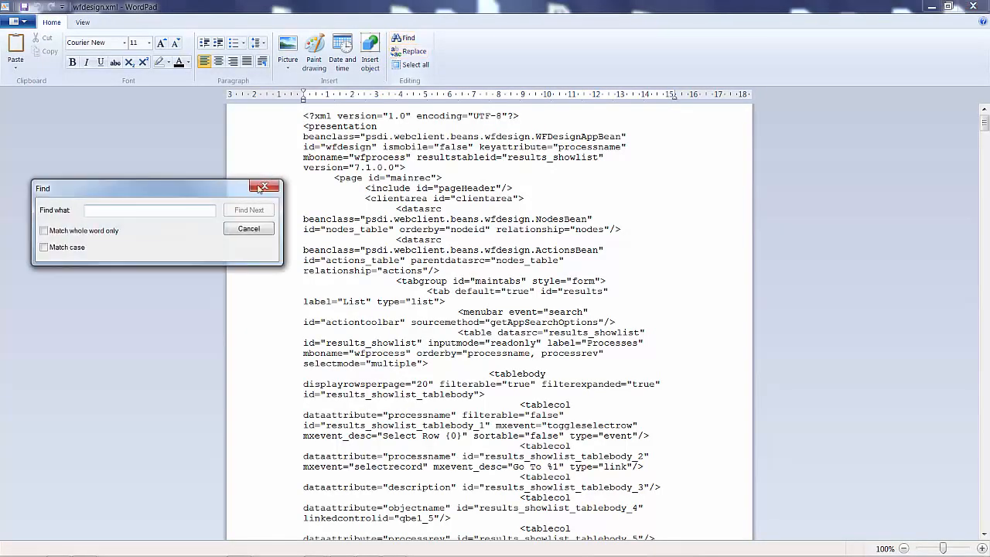
type("wfcanvas")
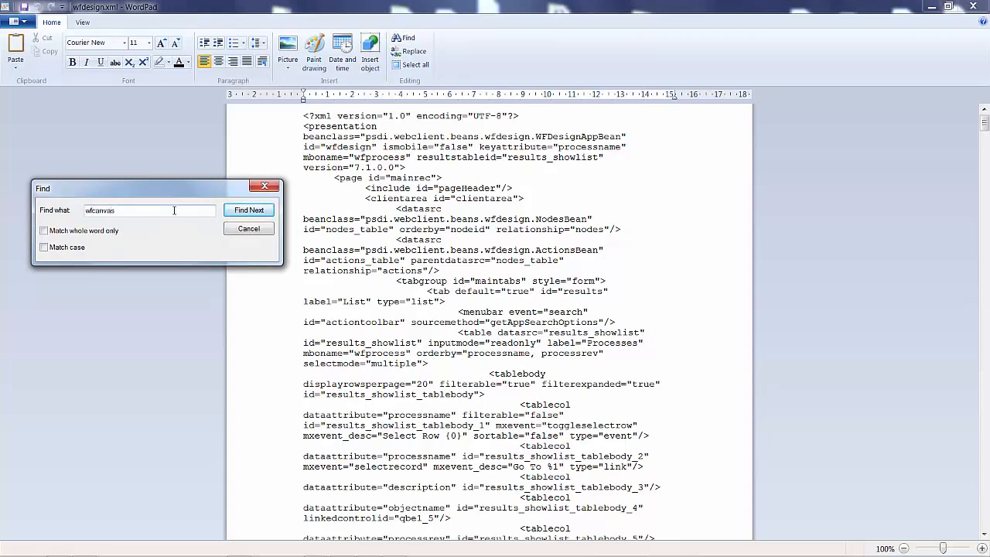
left_click(250, 210)
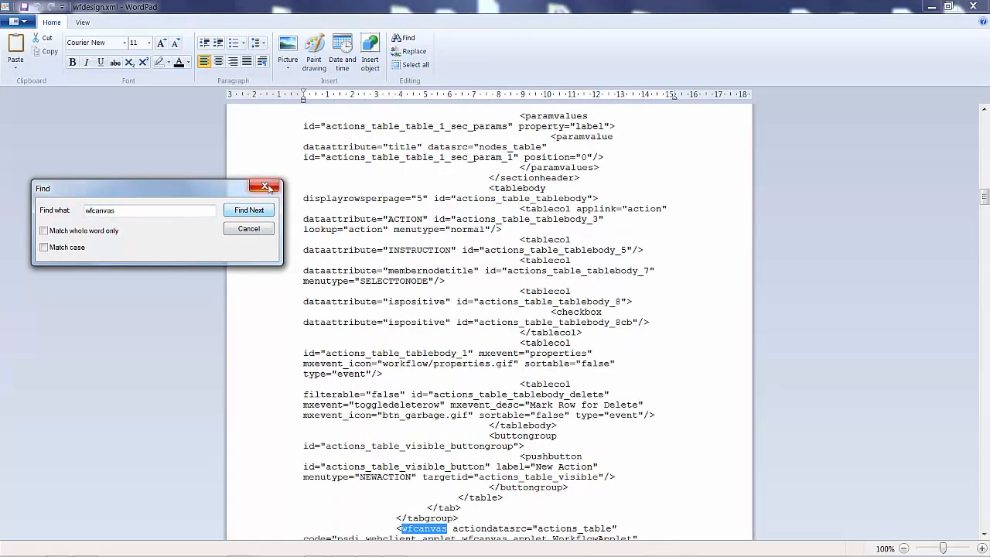
left_click(265, 188)
scroll(363, 407, "down", 3)
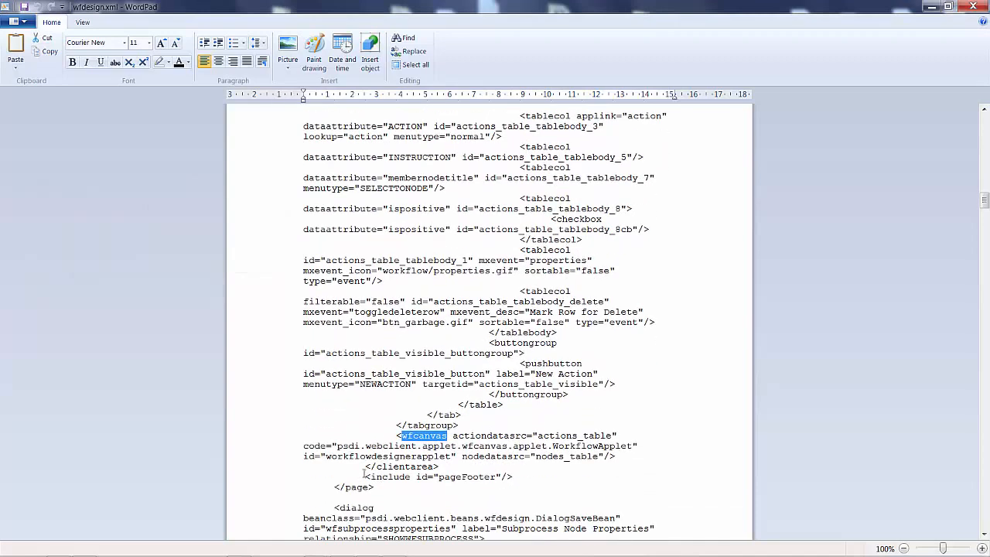
Add width="1000" height="600" before nodedatasrc in the wfcanvas tag and save the file.
triple_click(444, 397)
left_click_drag(555, 463, 553, 495)
left_click(452, 465)
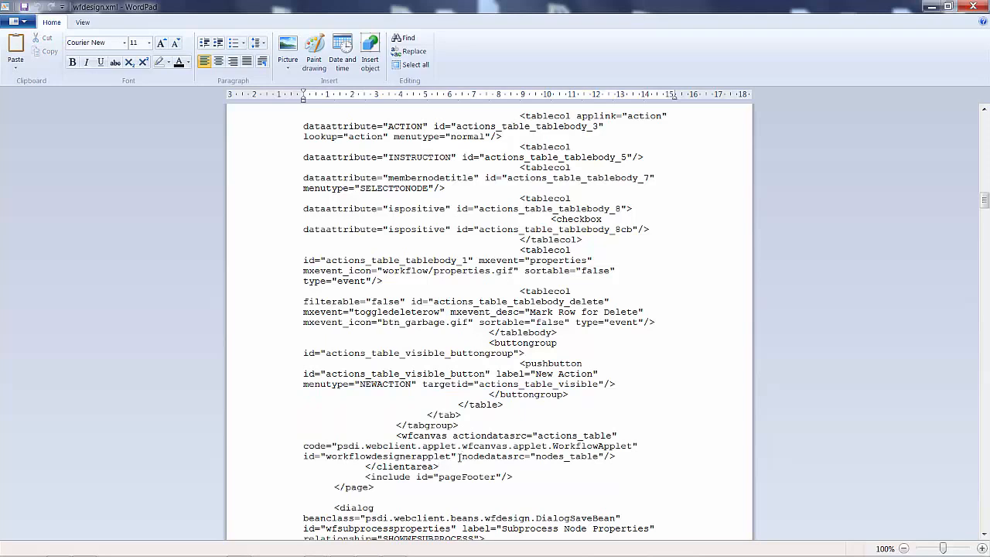
left_click(463, 455)
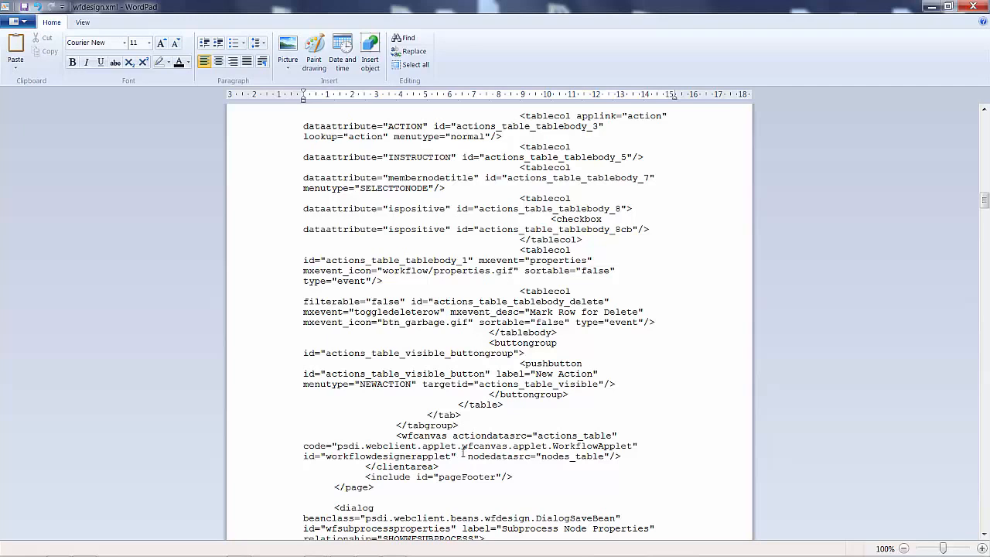
type("width ")
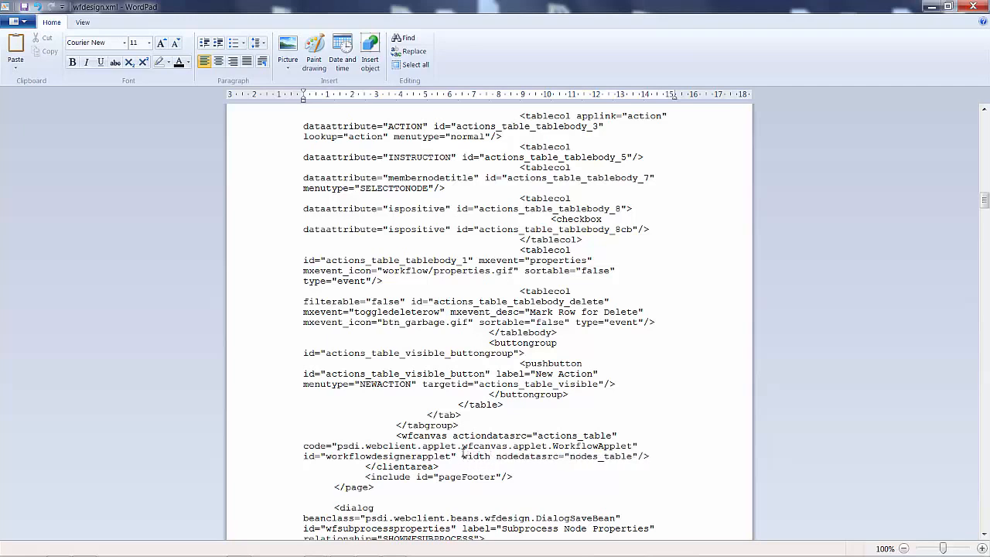
type("=")
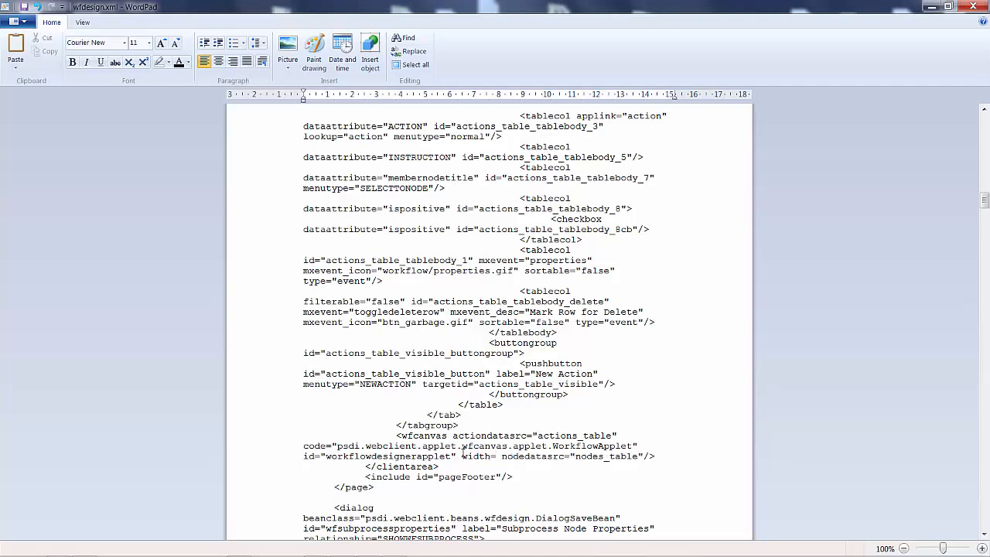
type("\"1000")
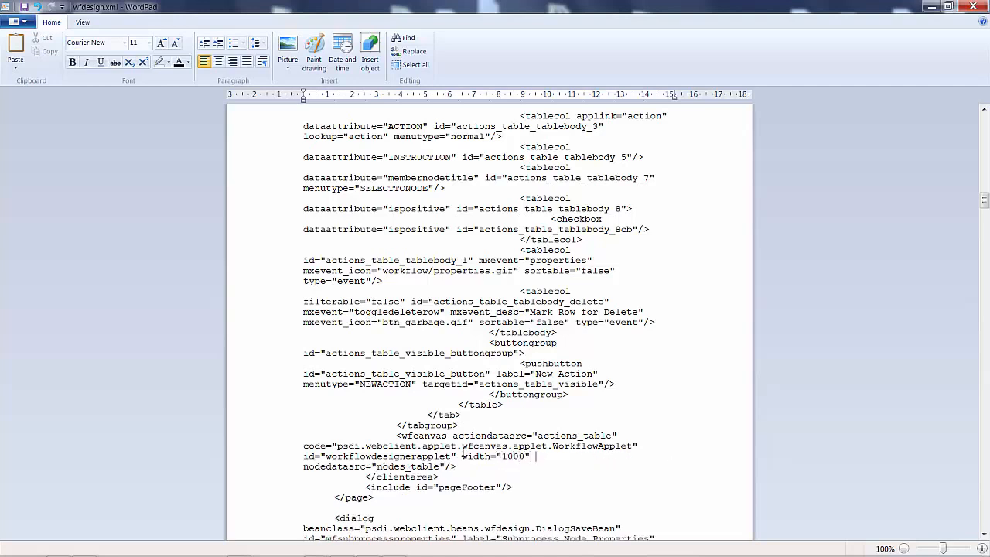
type("\" height=\"600")
left_click(27, 23)
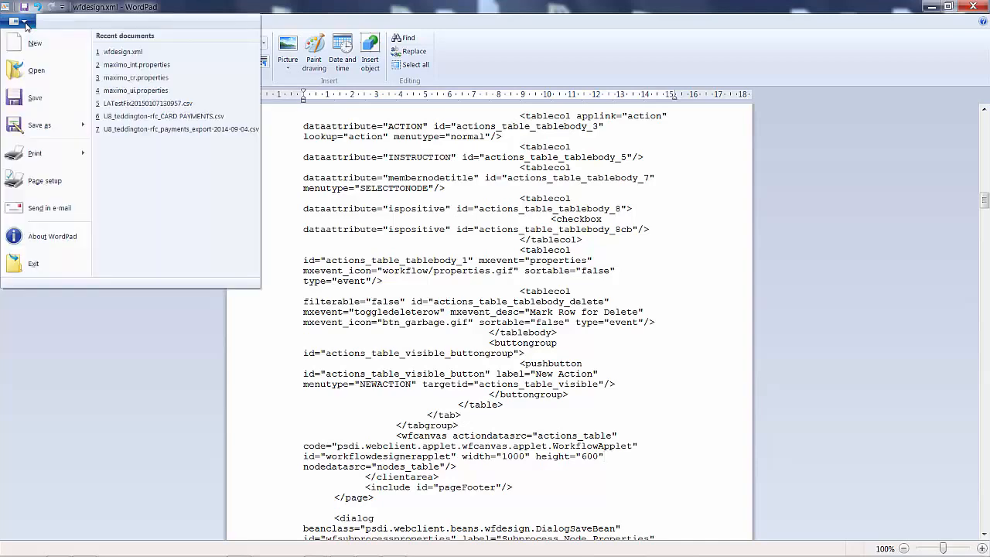
left_click(37, 100)
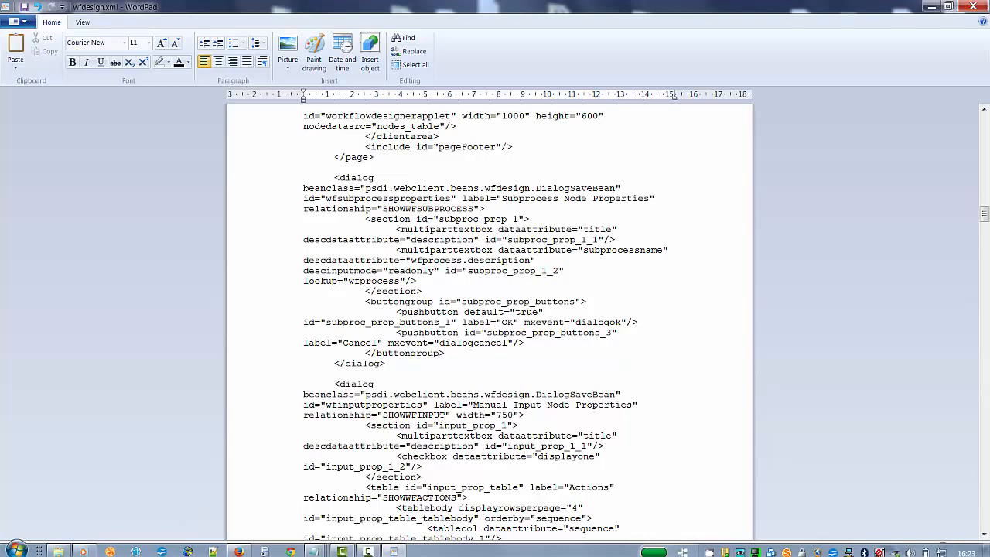
Switch back to Application Designer in Firefox and start importing an application definition.
left_click(238, 551)
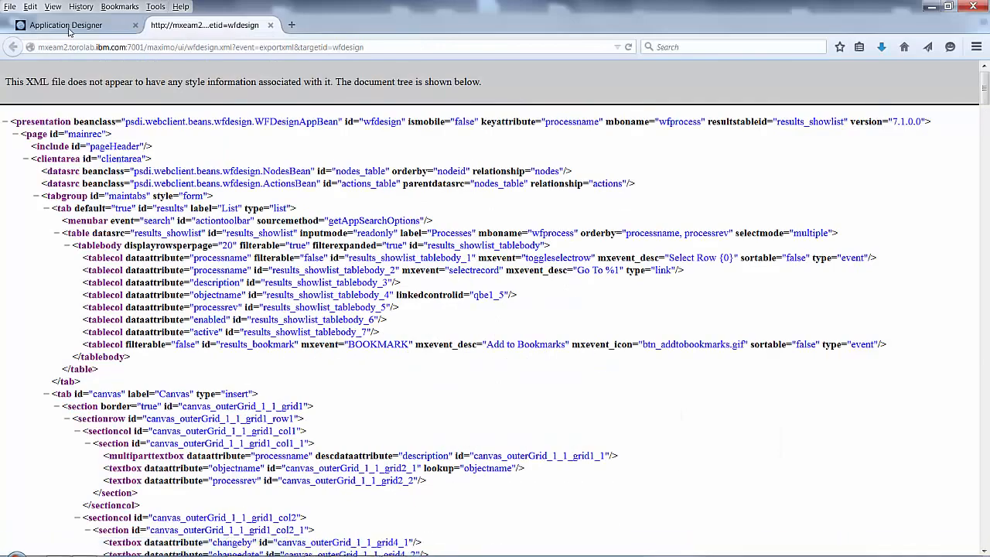
left_click(65, 25)
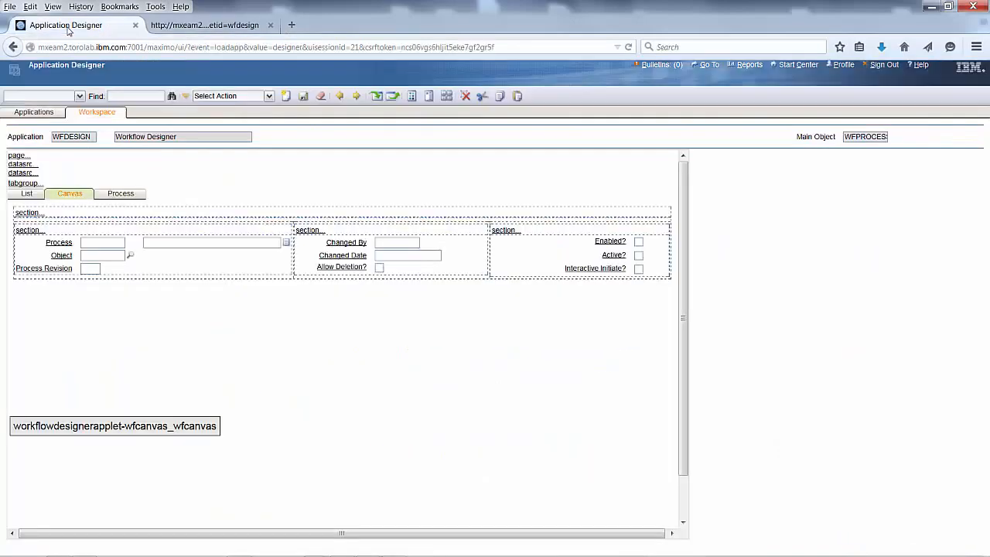
left_click(376, 96)
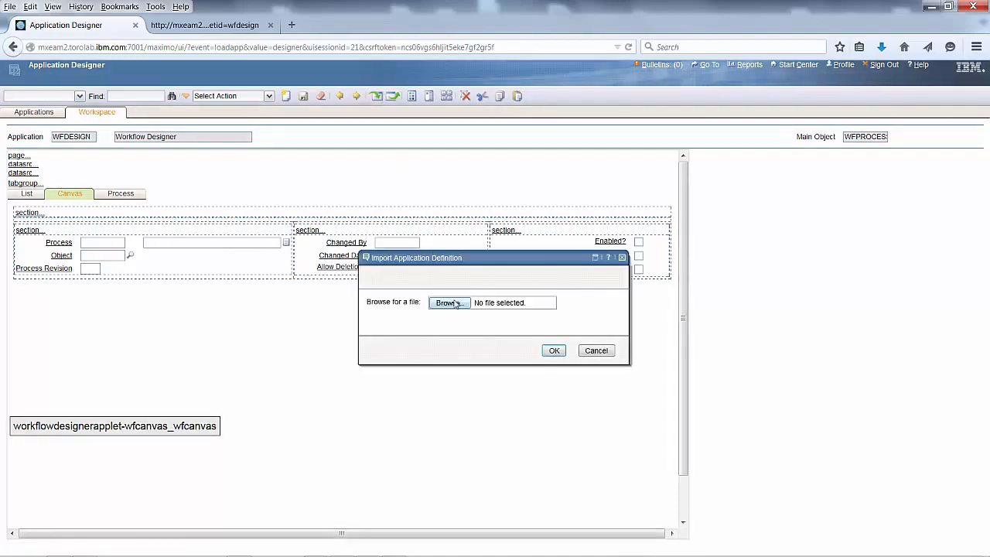
Import wfdesign.xml from the Desktop as the application definition and save the WFDESIGN application.
left_click(457, 303)
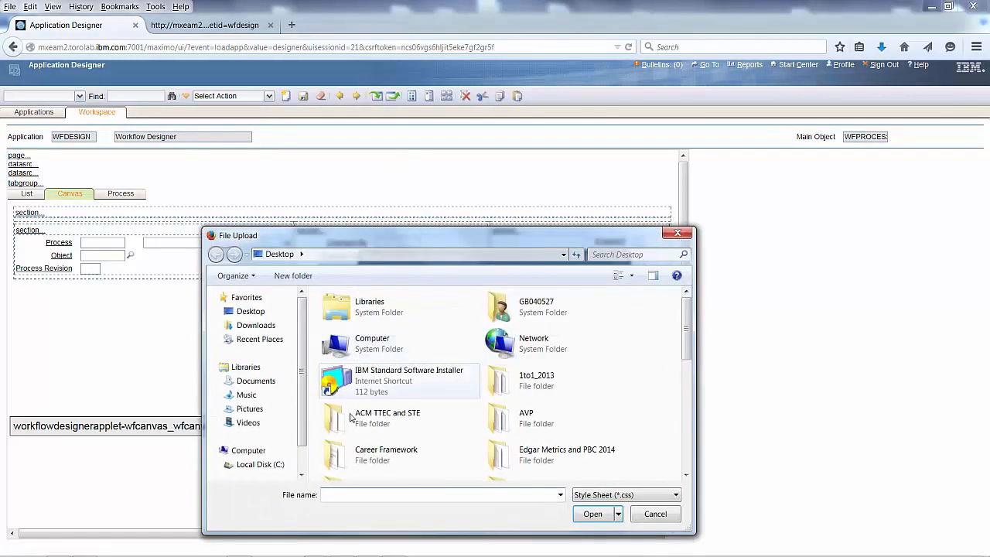
left_click(253, 312)
left_click(339, 495)
type("wf")
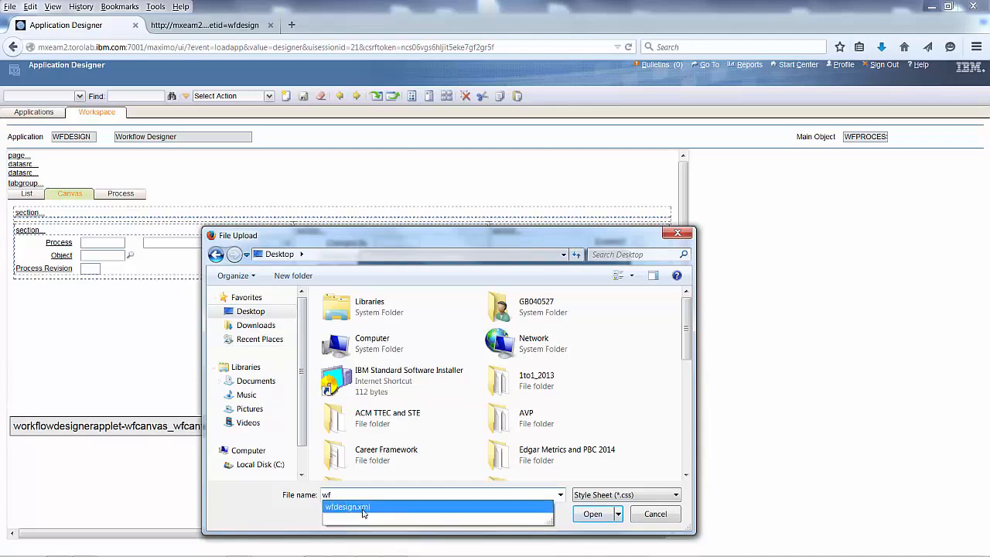
left_click(362, 507)
left_click(592, 515)
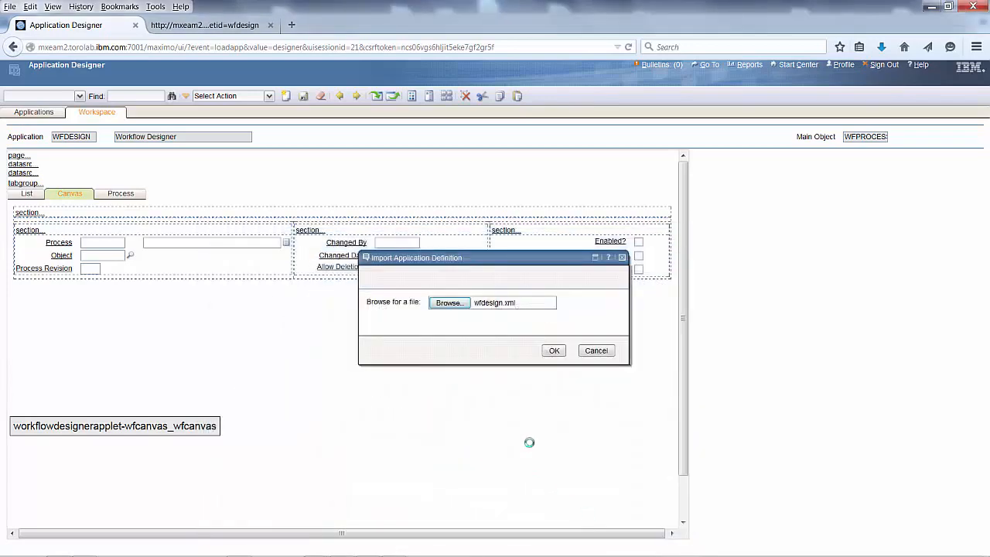
left_click(551, 351)
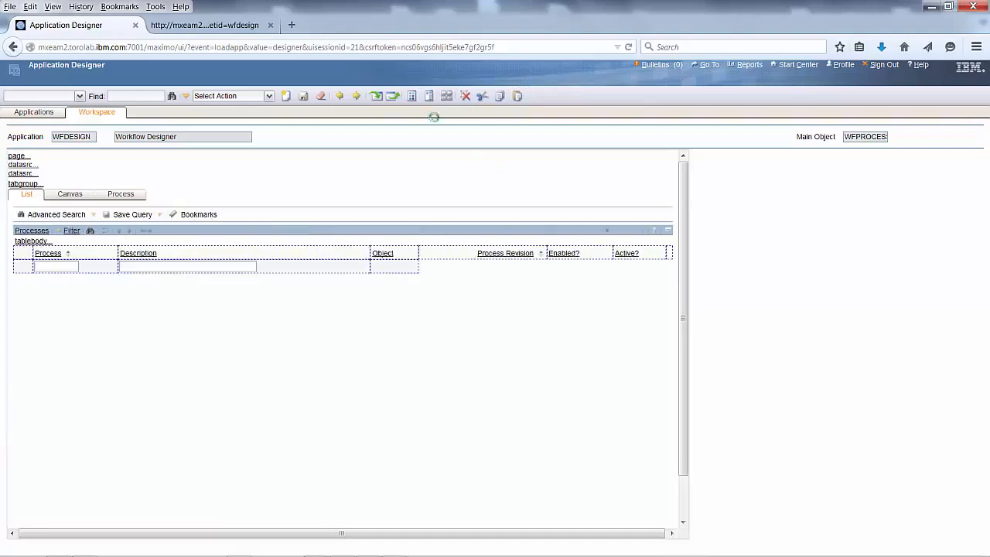
left_click(303, 96)
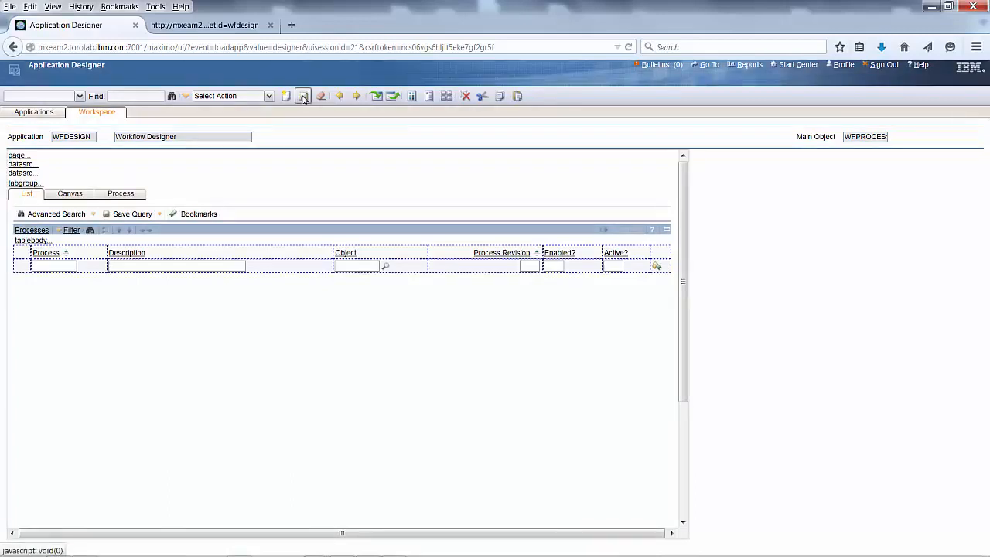
left_click(303, 96)
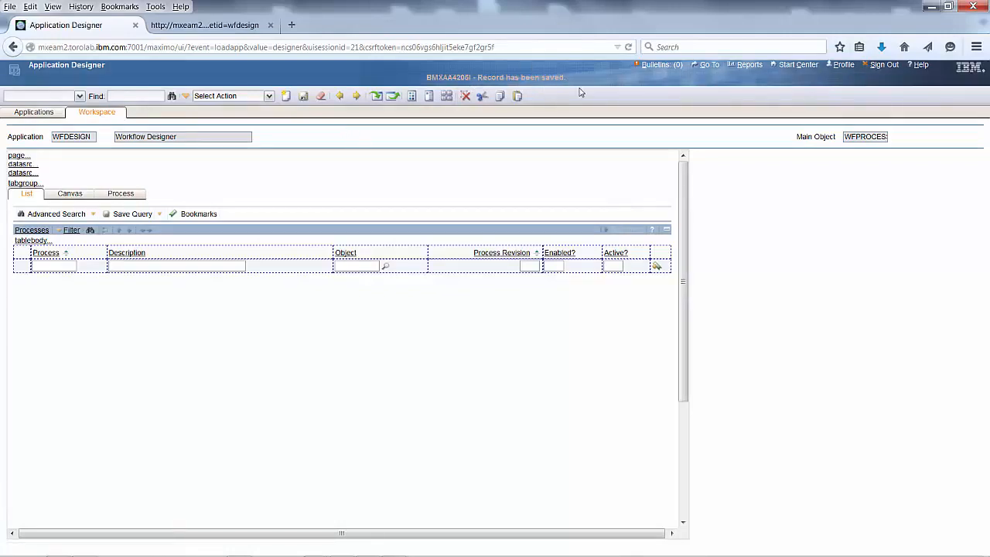
Go to the Workflow Designer application in the System Configuration module.
left_click(713, 66)
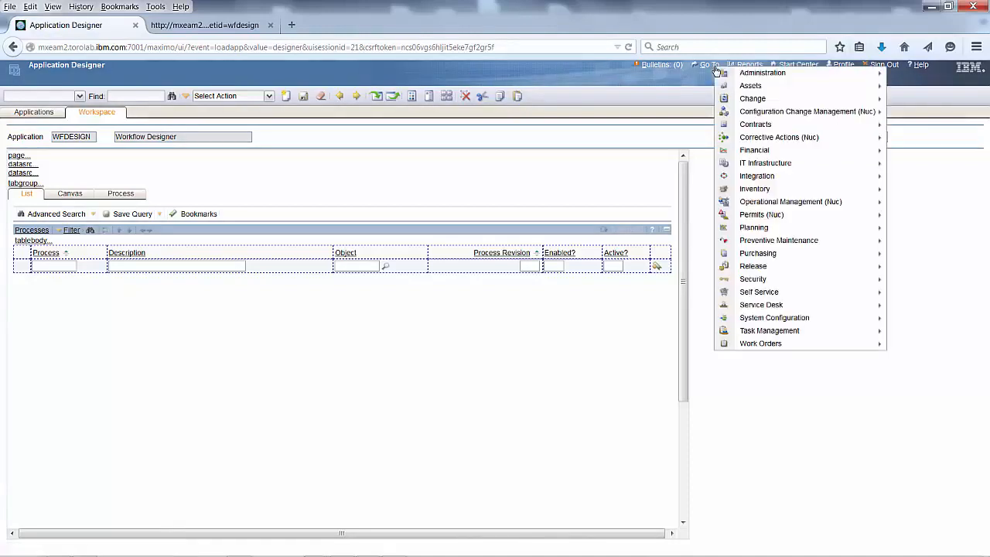
mouse_move(814, 320)
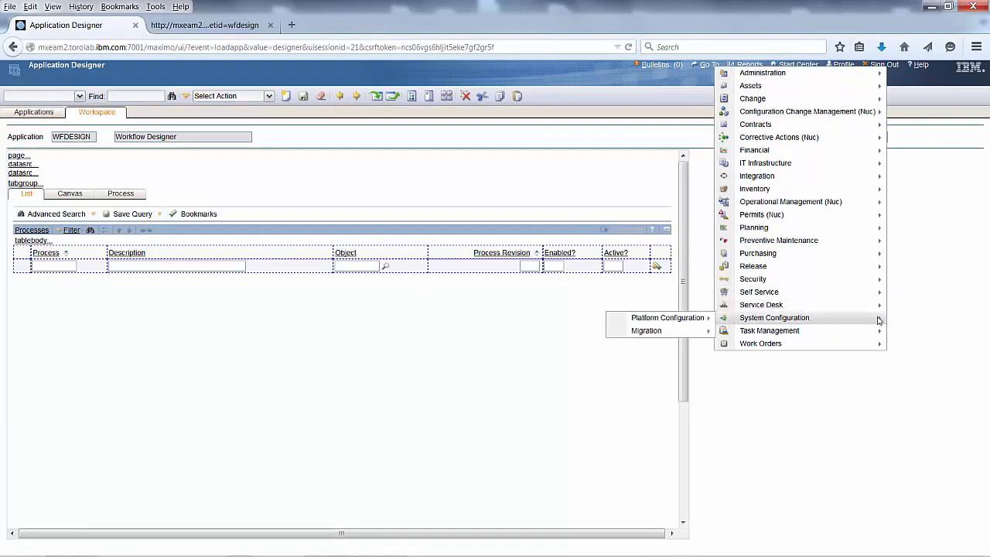
mouse_move(688, 320)
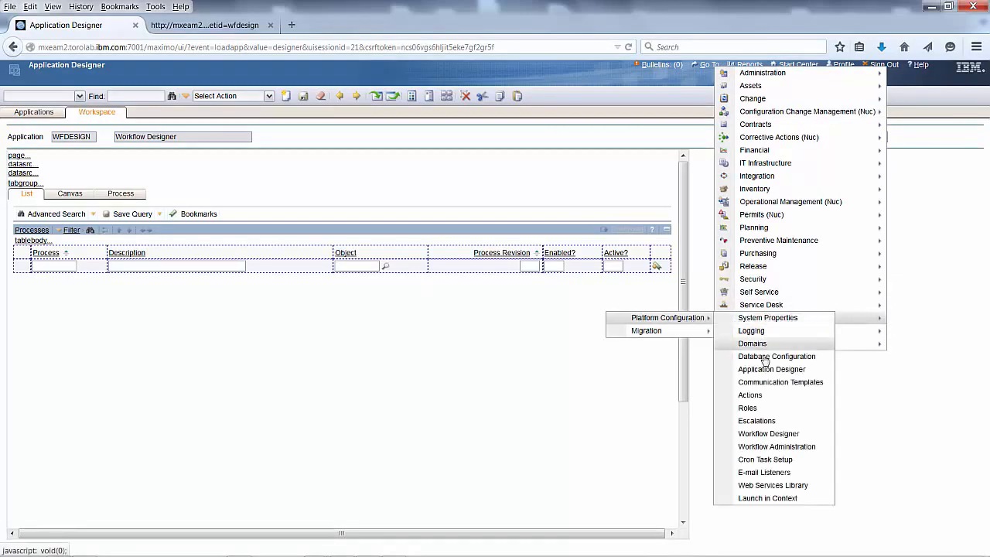
left_click(750, 432)
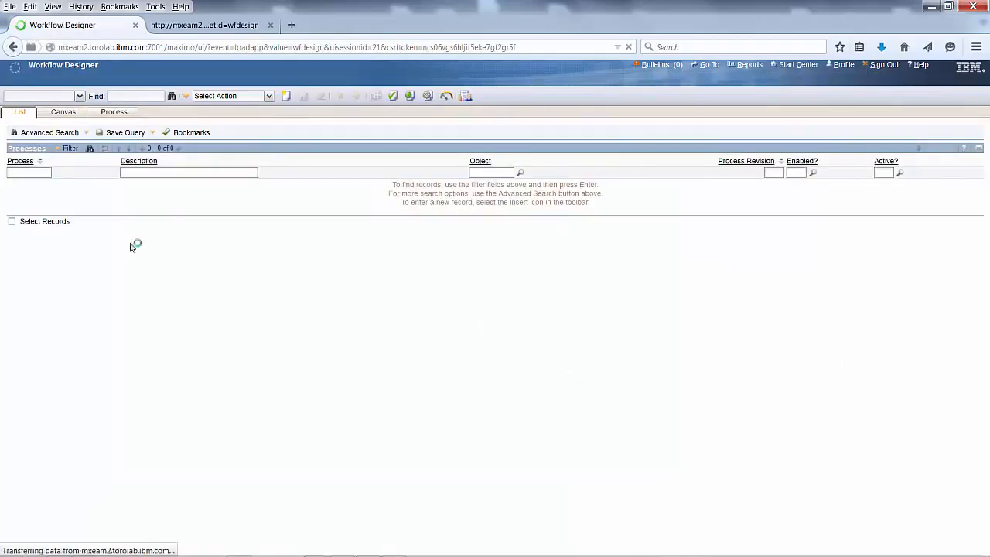
Filter the workflow processes by "ism", open ISMACCEPT and examine the size of its canvas from the START node.
left_click(20, 175)
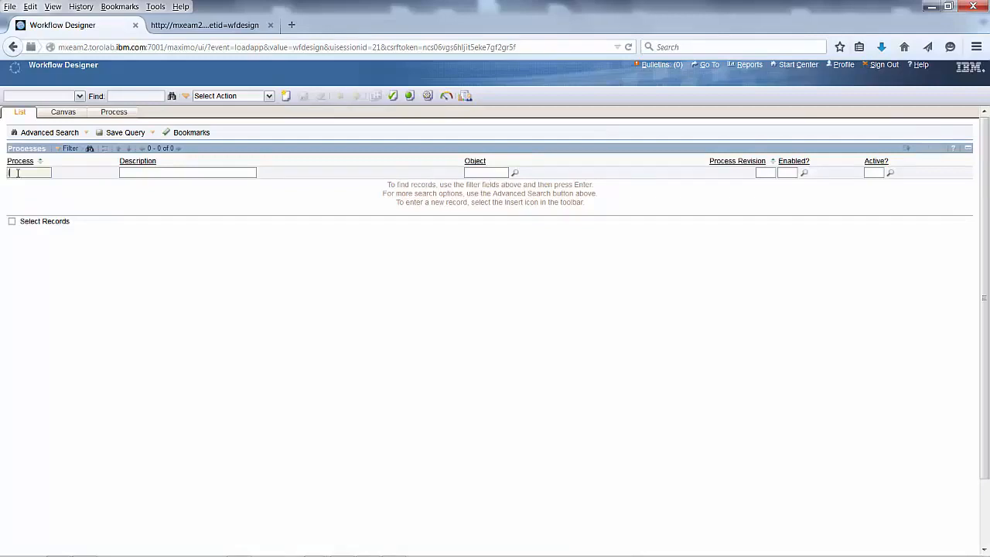
type("ism")
key("Return")
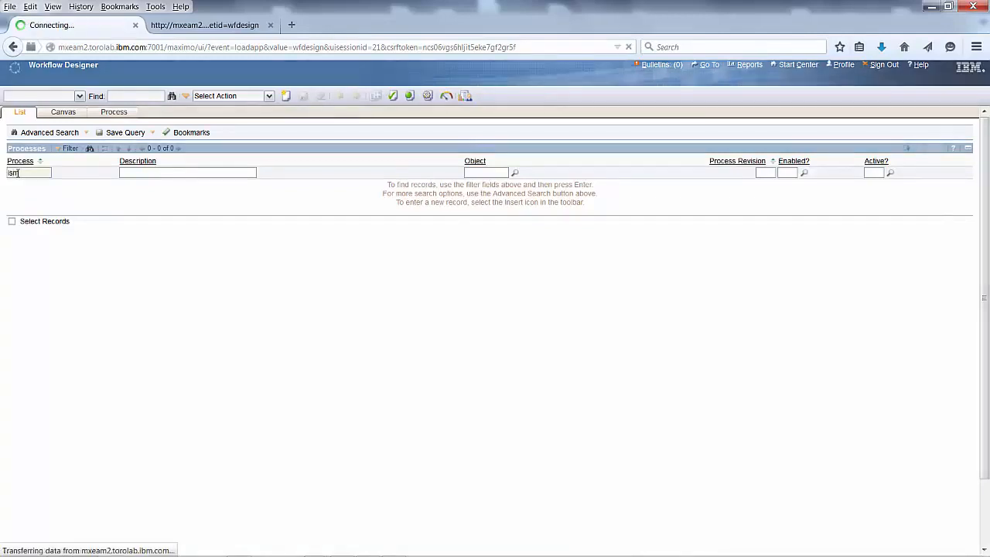
left_click(29, 191)
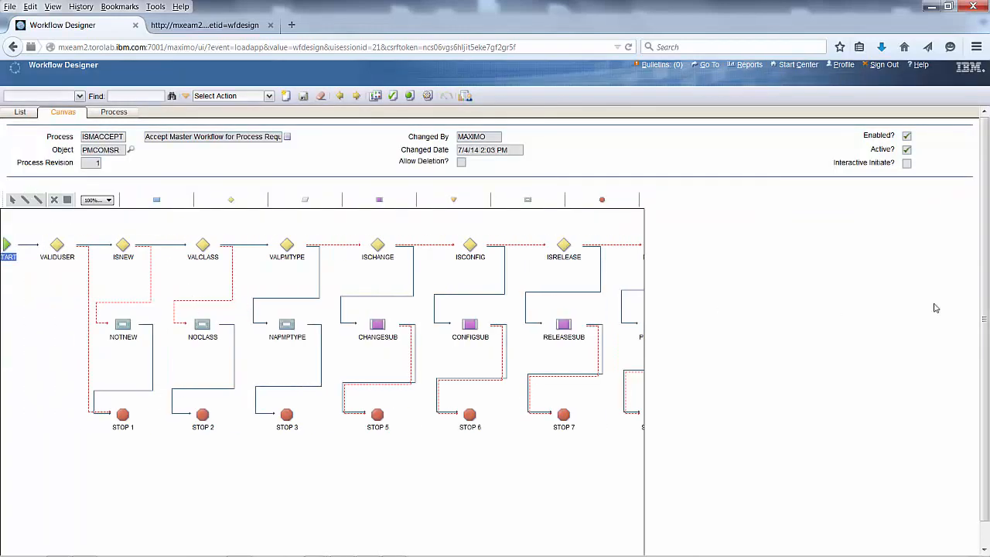
scroll(987, 307, "down", 1)
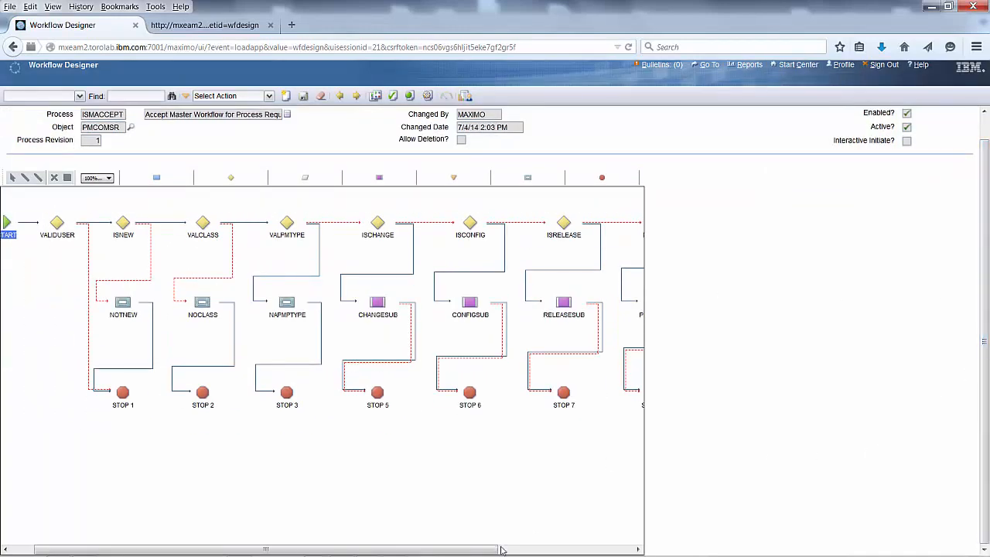
left_click_drag(500, 550, 477, 550)
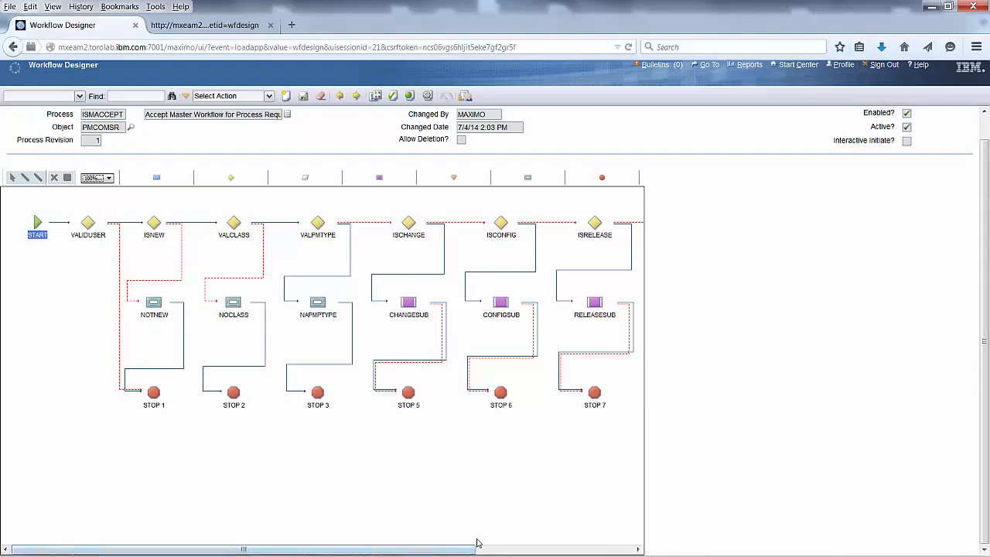
mouse_move(489, 554)
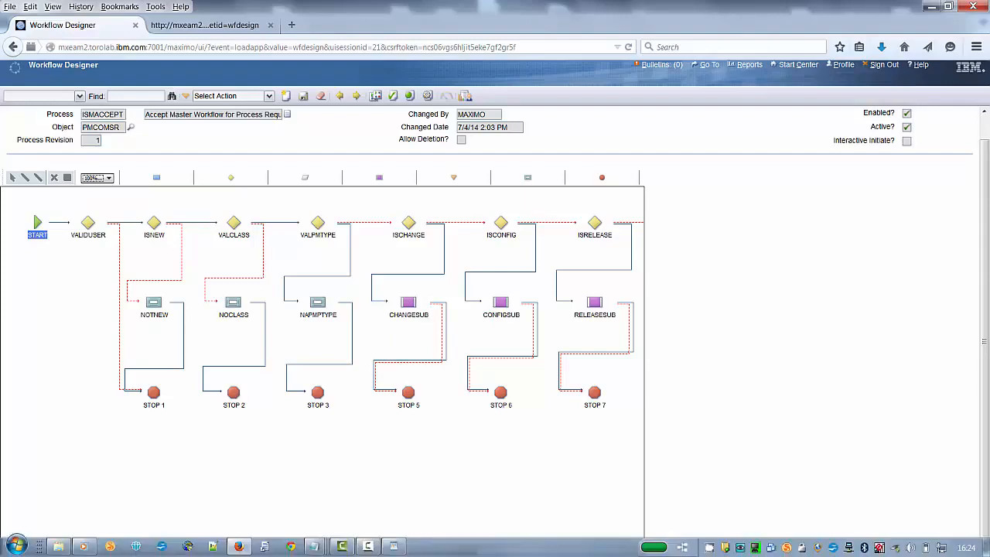
left_click(368, 546)
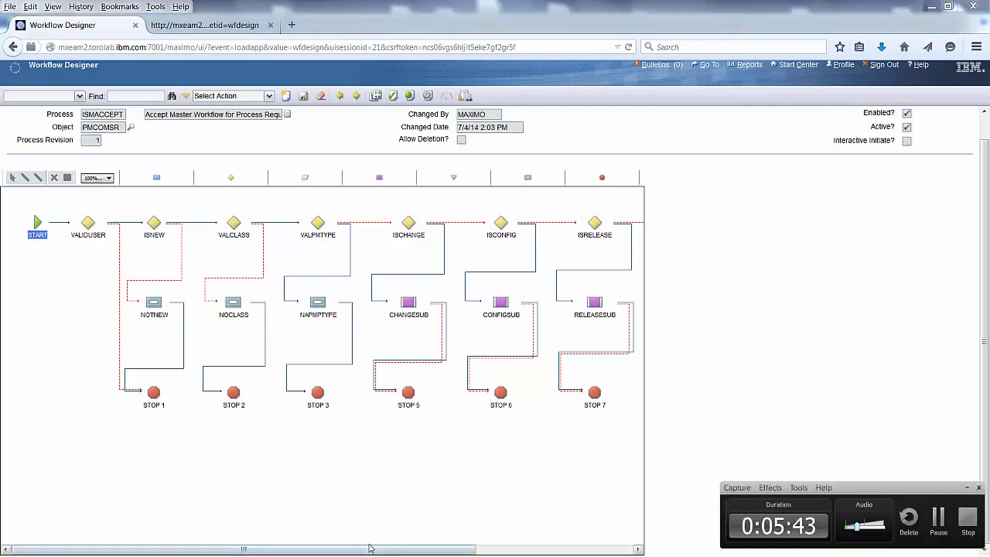